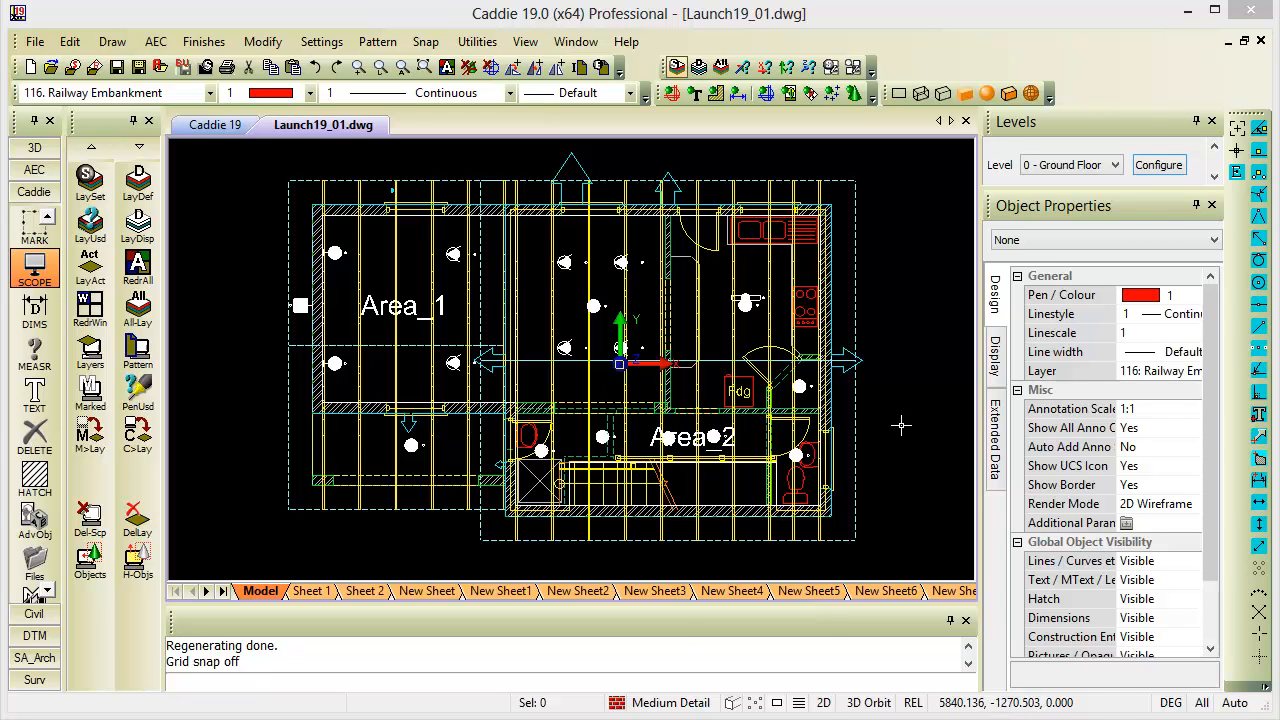
Select the flood light outside Area_1 and the kitchen's interior partition wall, and display only those objects' layers
{"action": "middle_click_drag", "start_coordinate": [898, 421], "coordinate": [874, 420]}
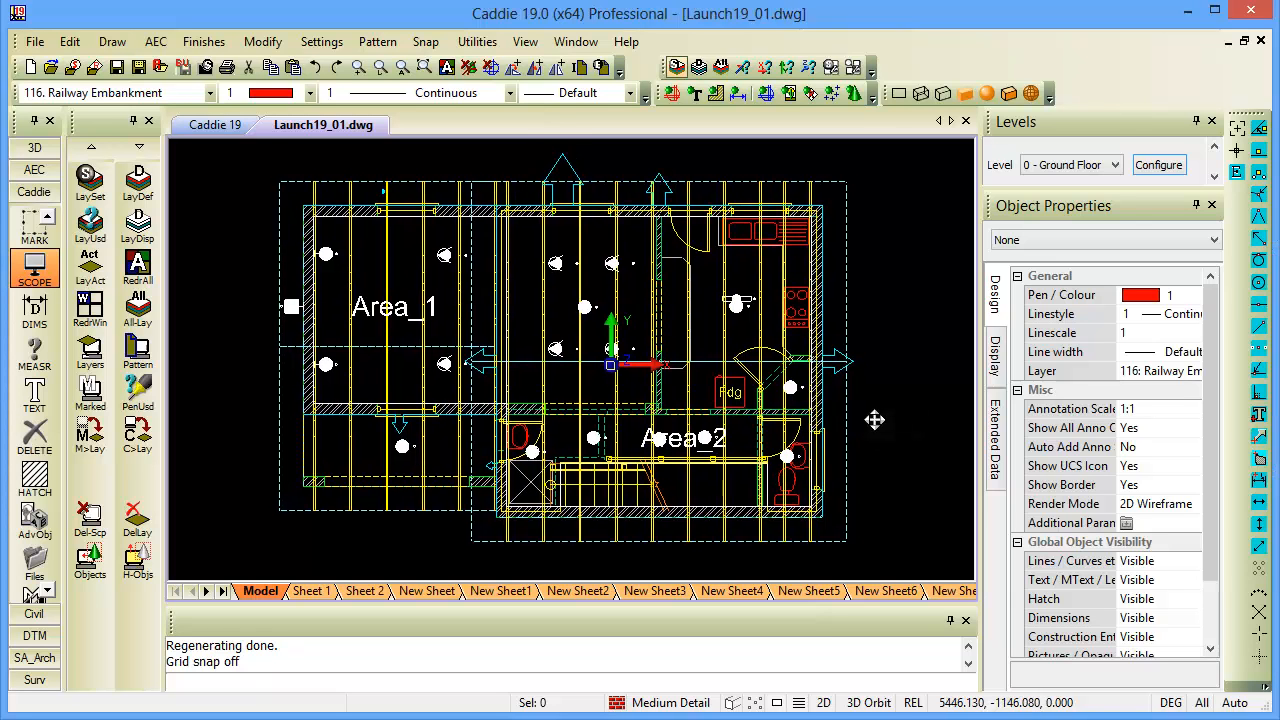
{"action": "left_click", "coordinate": [291, 306]}
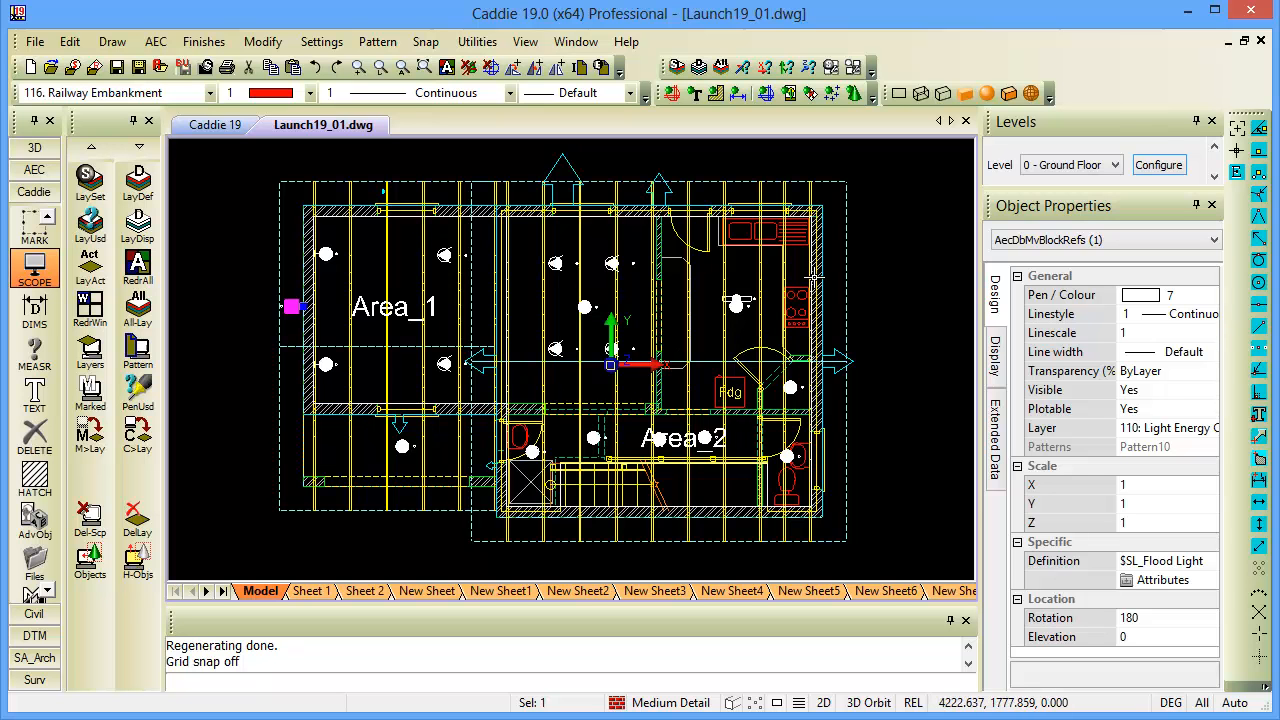
{"action": "scroll", "coordinate": [661, 250], "scroll_direction": "up", "scroll_amount": 2}
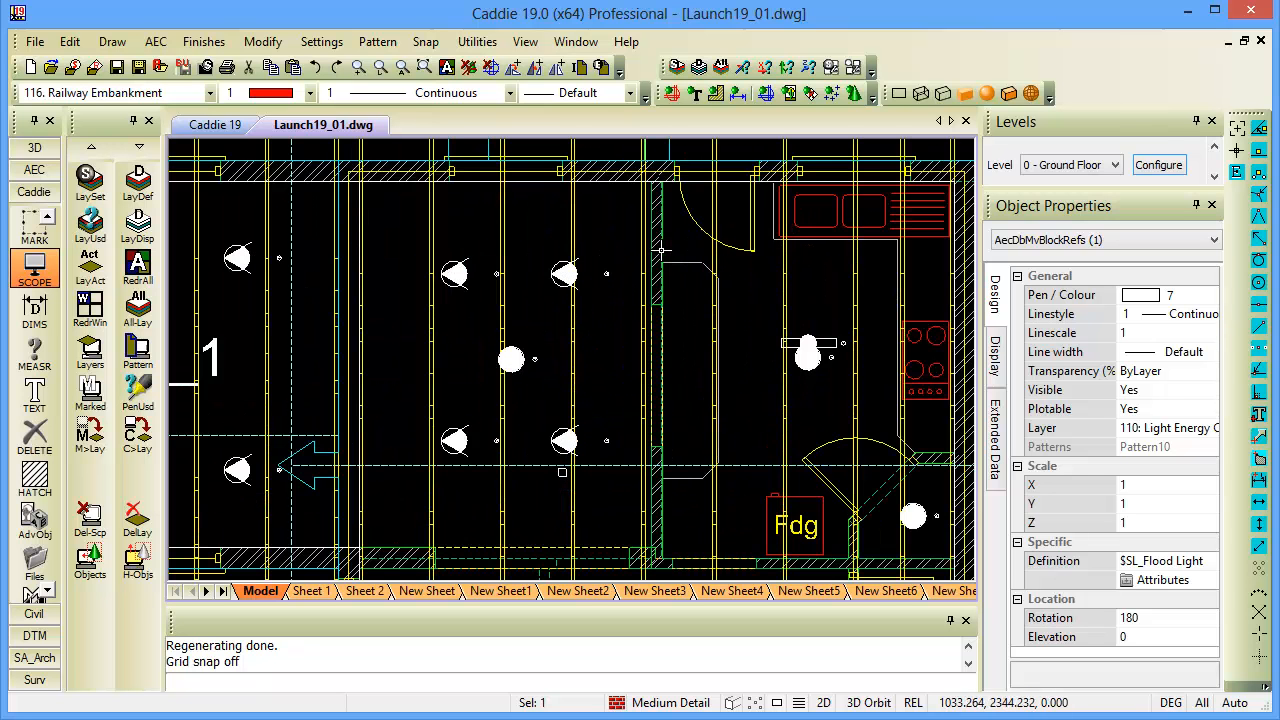
{"action": "left_click", "coordinate": [661, 250]}
{"action": "scroll", "coordinate": [638, 333], "scroll_direction": "down", "scroll_amount": 2}
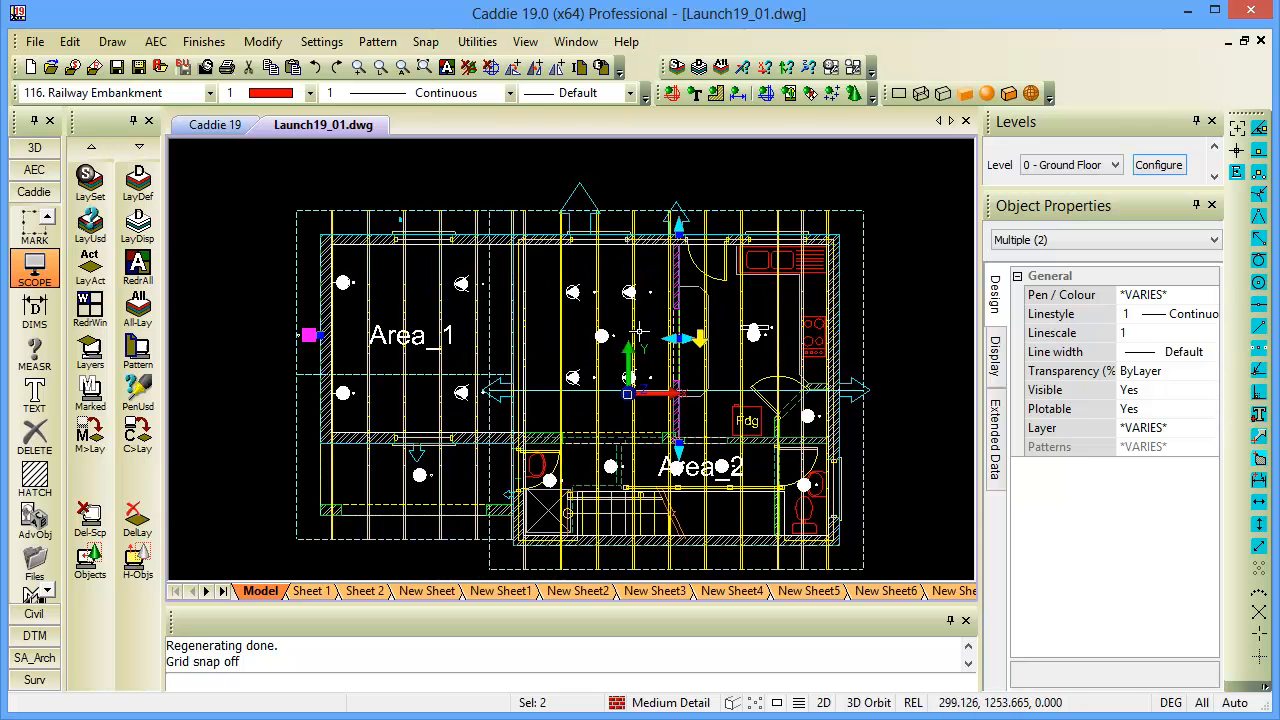
{"action": "right_click", "coordinate": [424, 155]}
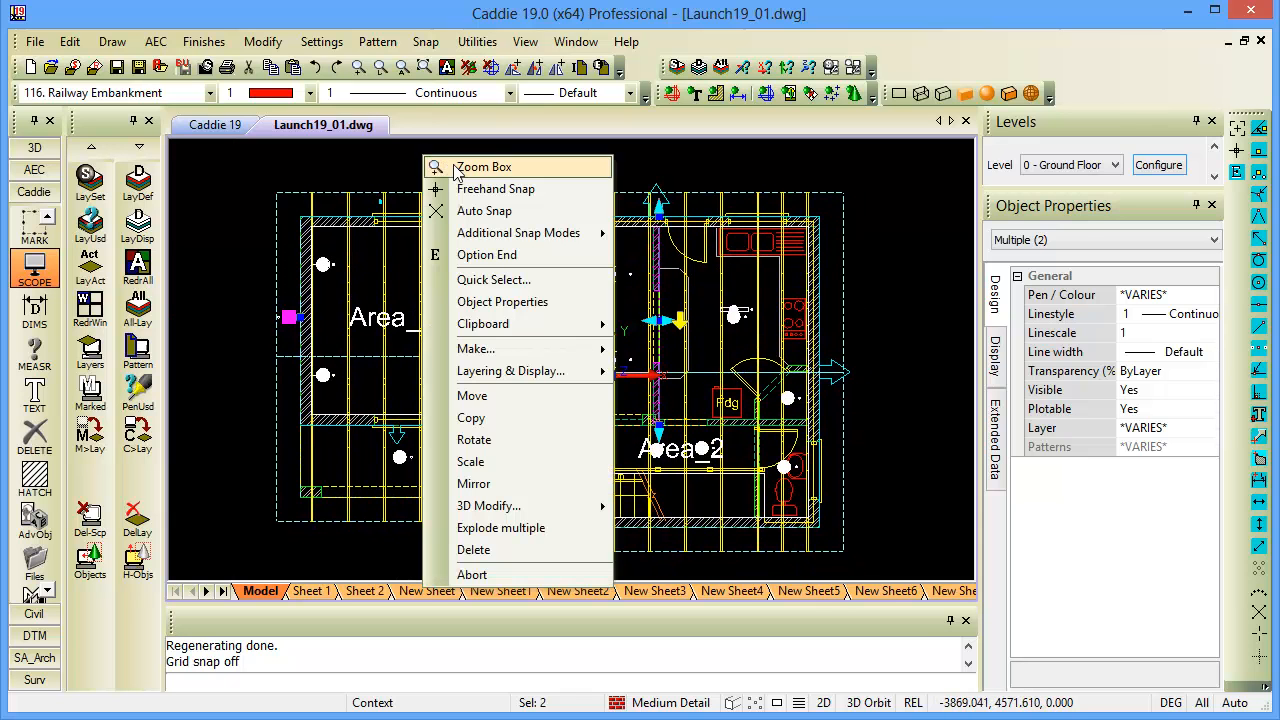
{"action": "mouse_move", "coordinate": [500, 377]}
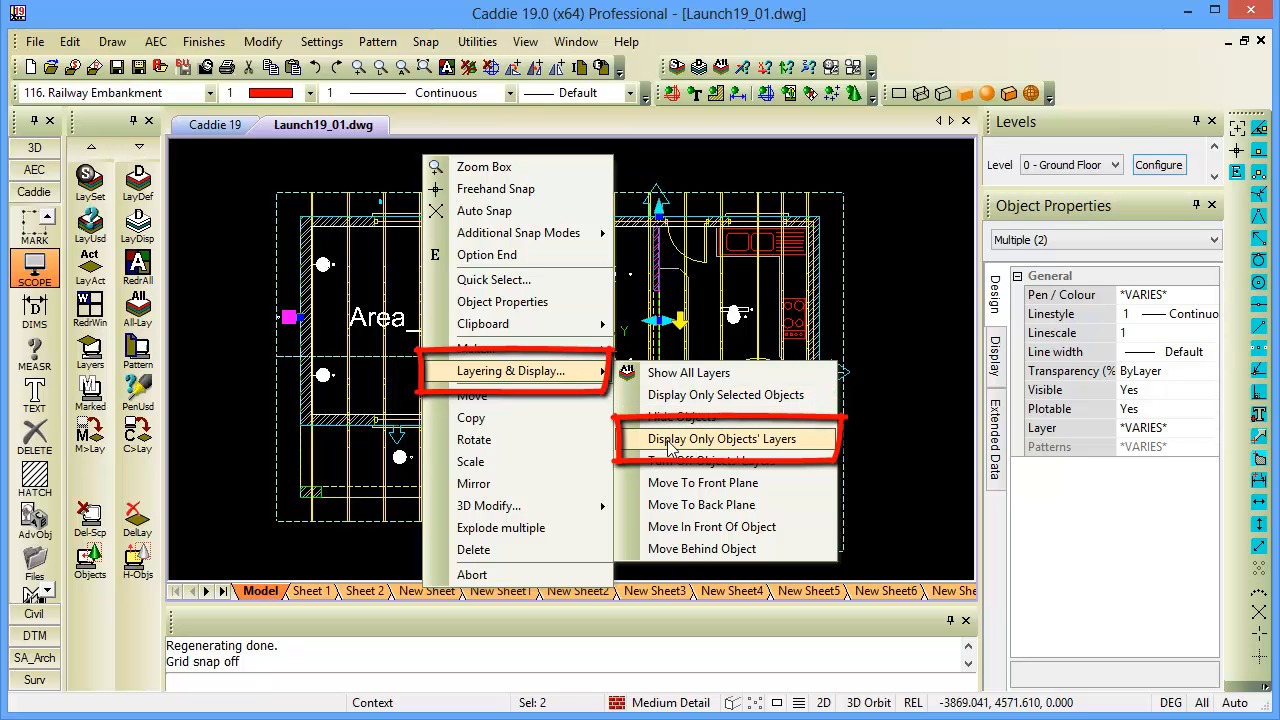
{"action": "left_click", "coordinate": [775, 449]}
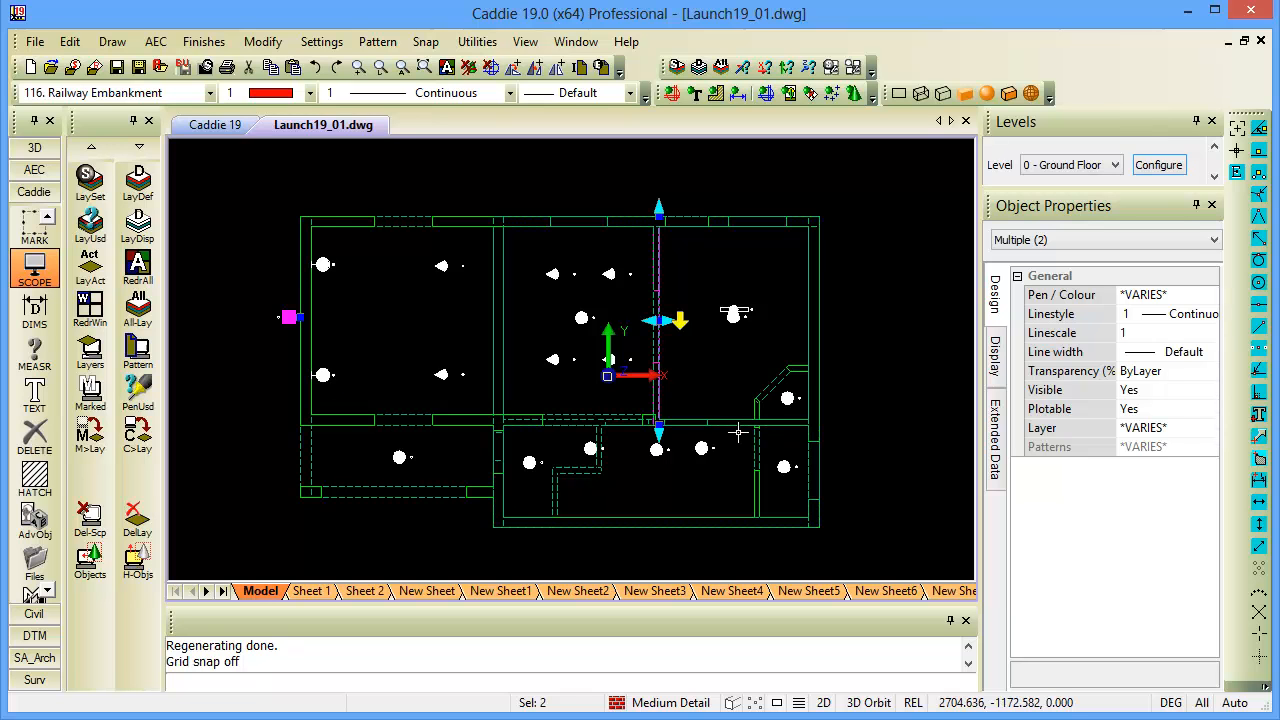
{"action": "middle_click_drag", "start_coordinate": [739, 432], "coordinate": [746, 427]}
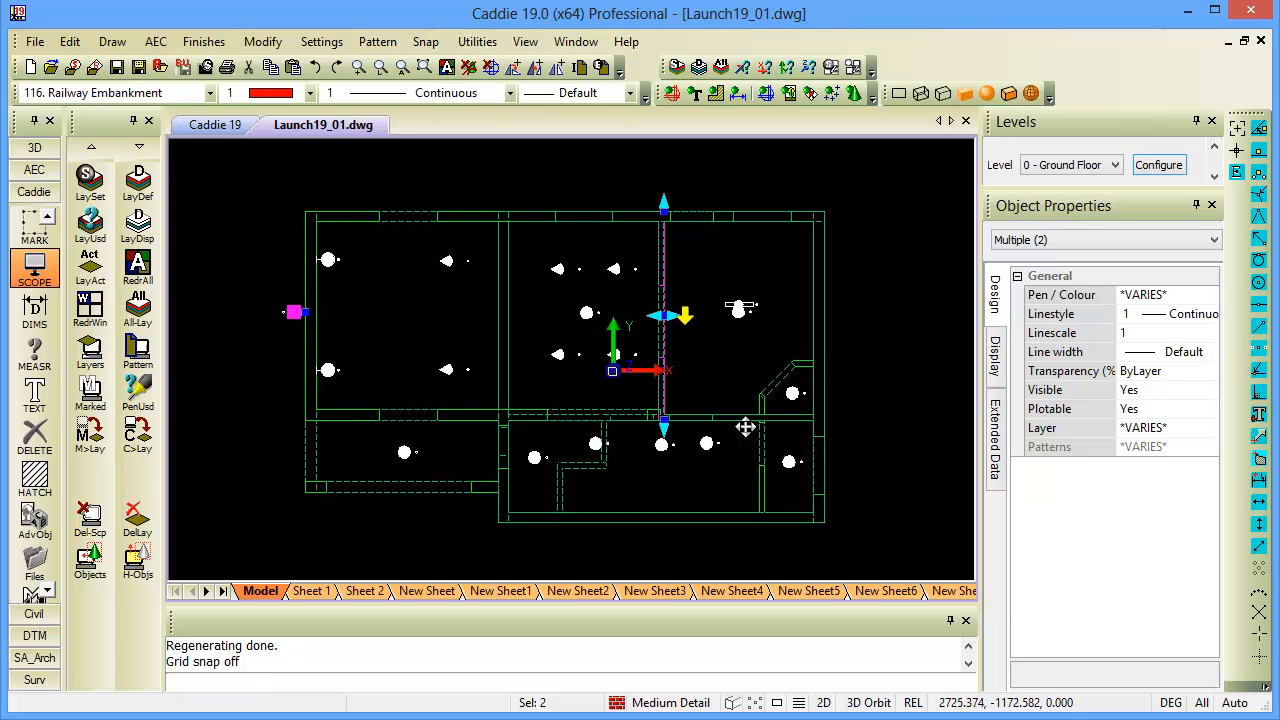
{"action": "key", "text": "Escape"}
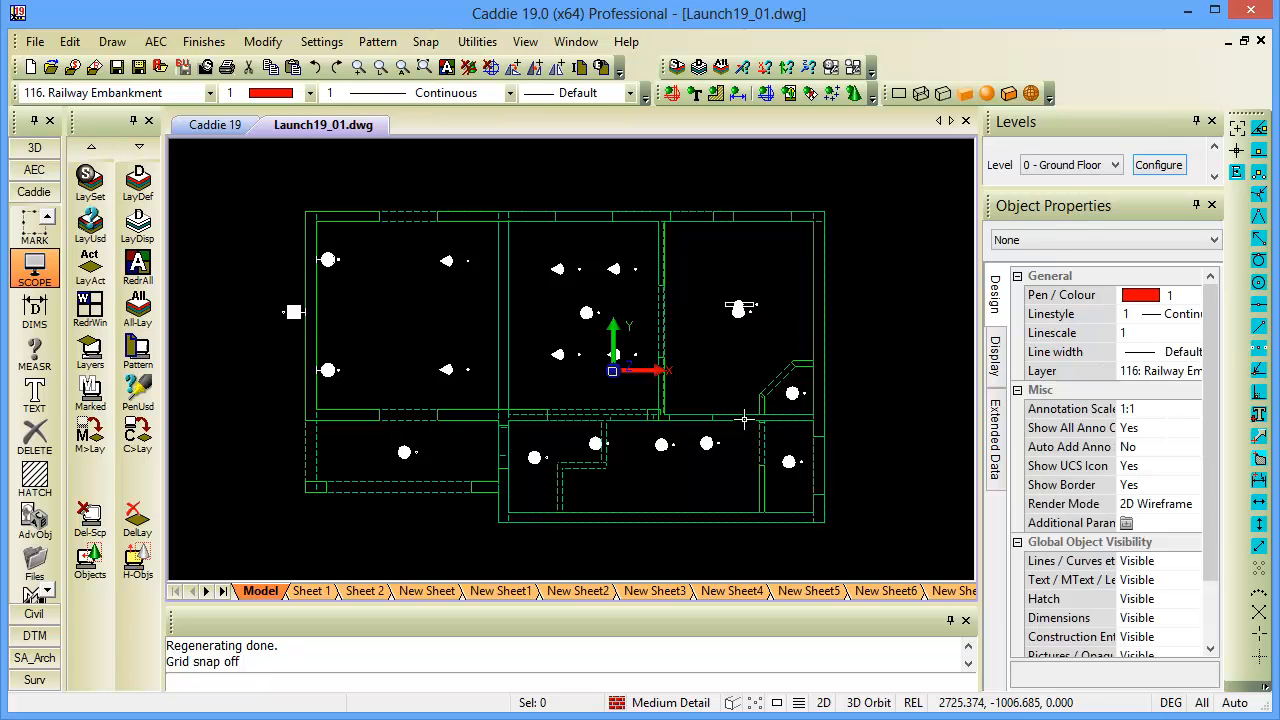
{"action": "middle_click_drag", "start_coordinate": [587, 326], "coordinate": [587, 324]}
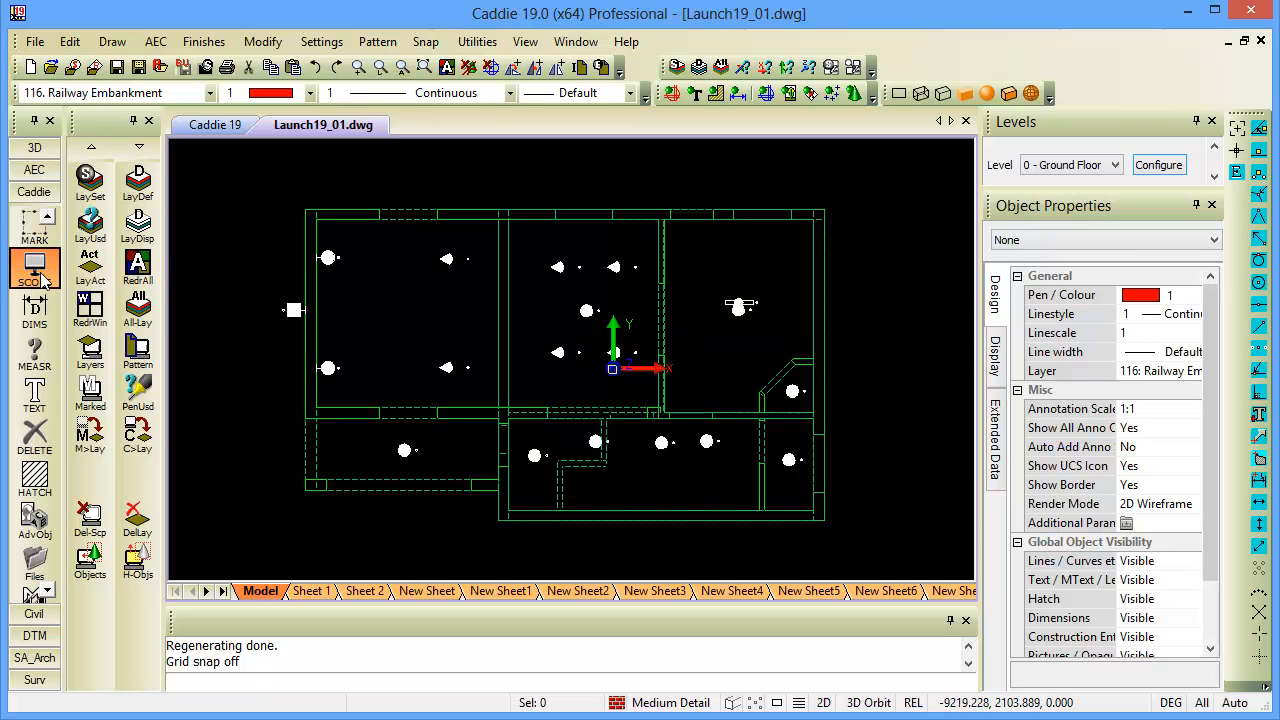
Check which layers are switched on in the Layer Display list, accept it, and show all layers again
{"action": "left_click", "coordinate": [150, 226]}
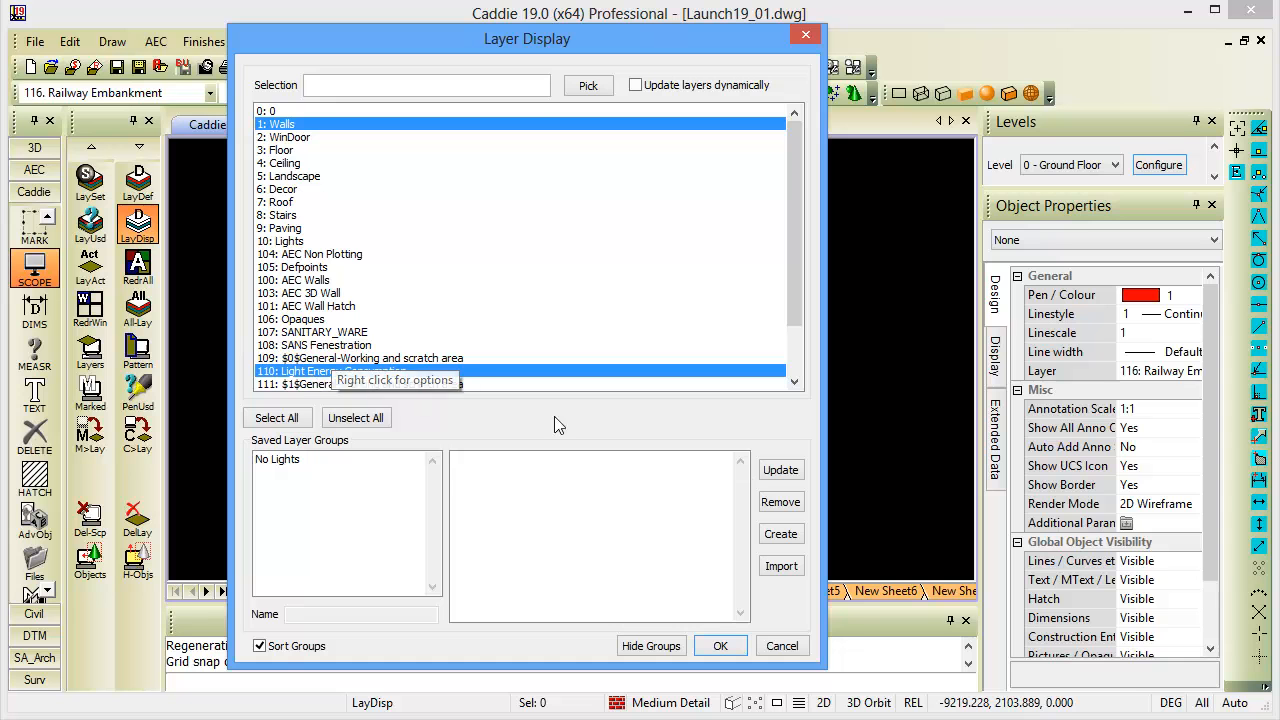
{"action": "left_click", "coordinate": [721, 646]}
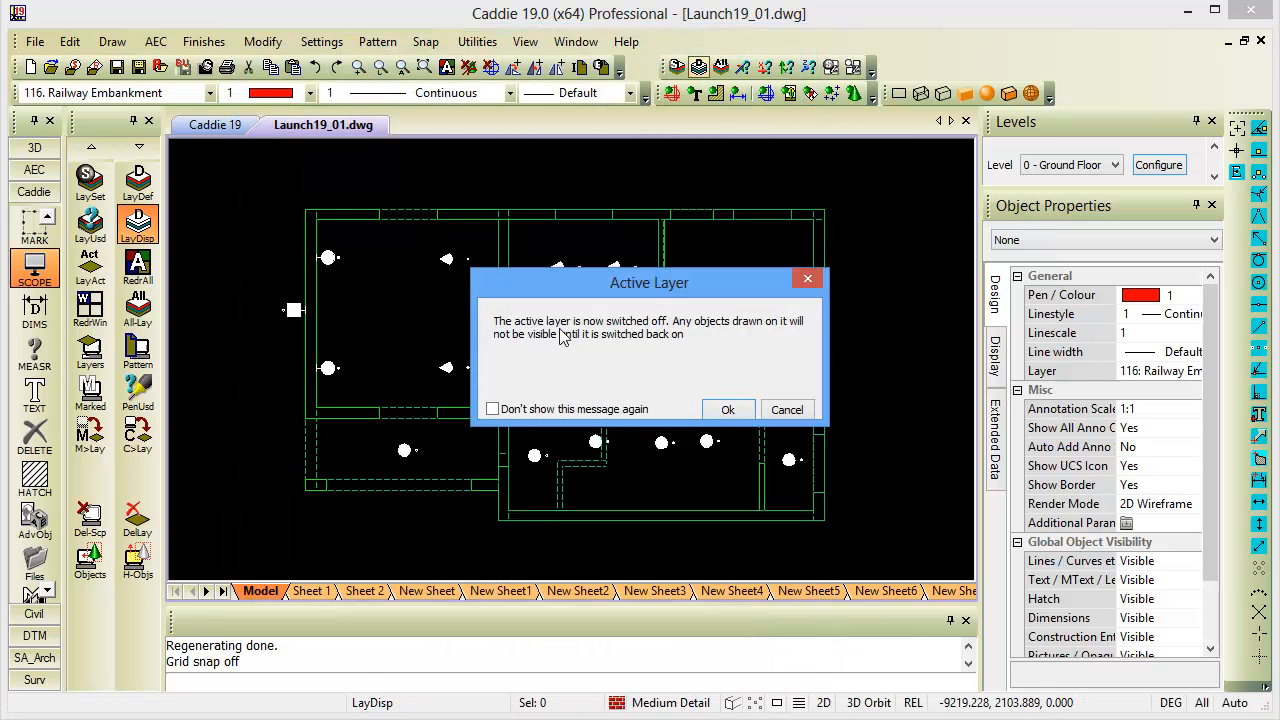
{"action": "left_click", "coordinate": [727, 409]}
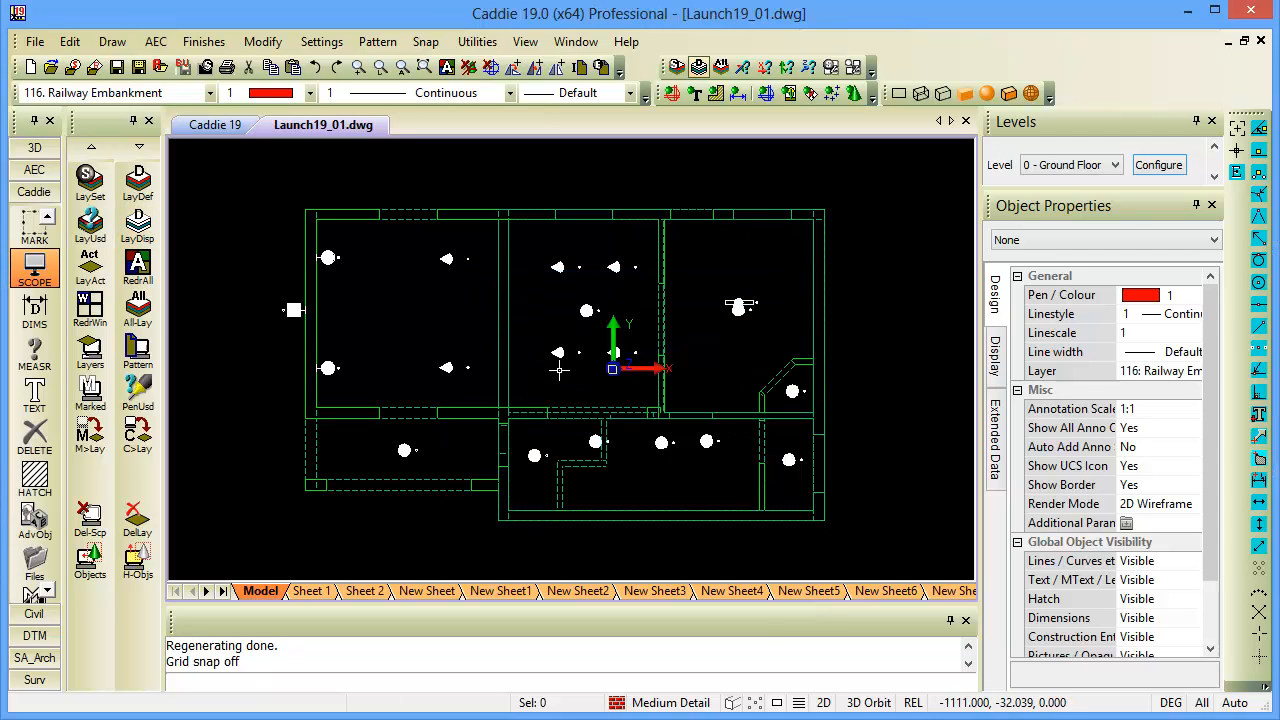
{"action": "left_click", "coordinate": [140, 312]}
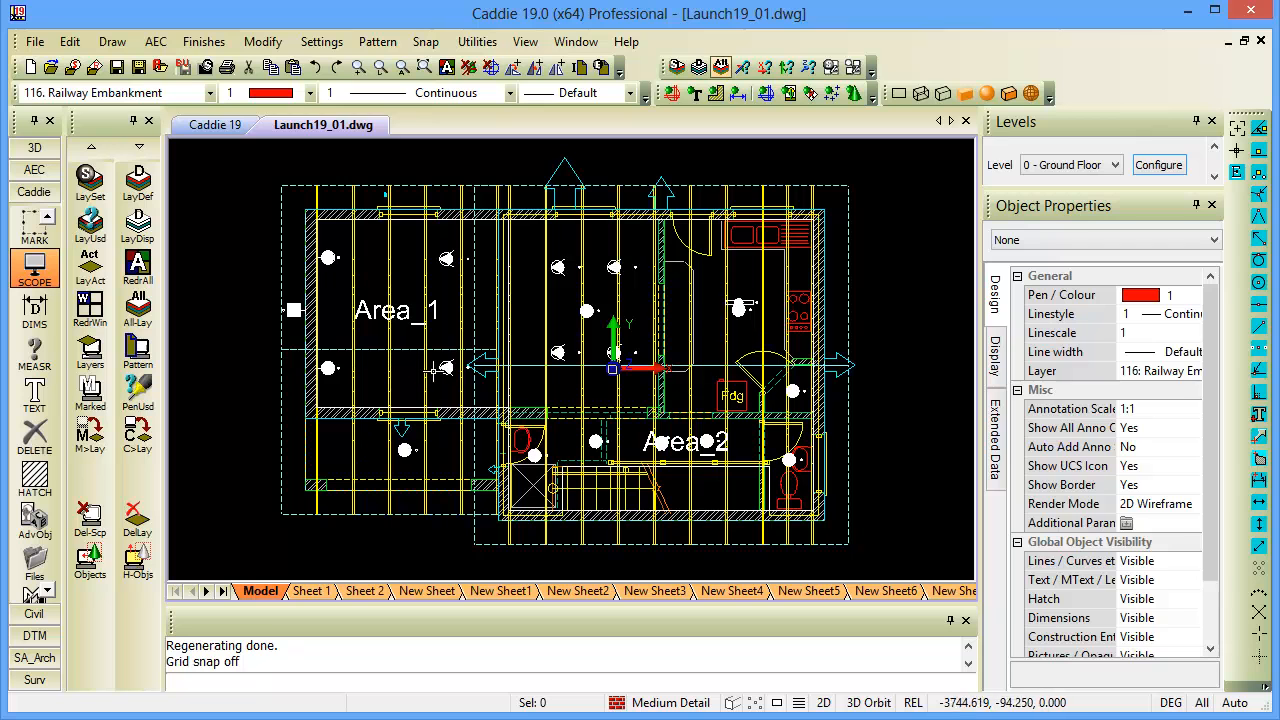
Select the large arrow polyline above the plan and a roof timber line in Area_1, and display only their layers
{"action": "left_click", "coordinate": [552, 185]}
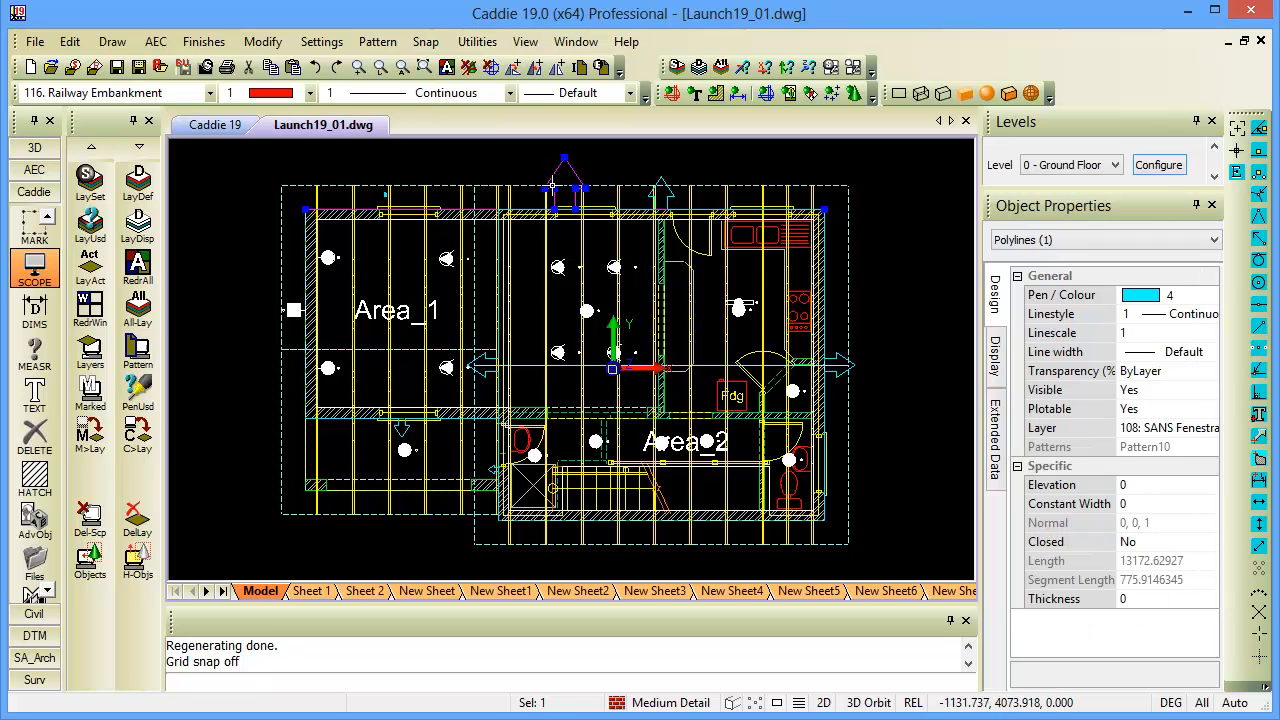
{"action": "left_click", "coordinate": [462, 300]}
{"action": "right_click", "coordinate": [513, 252]}
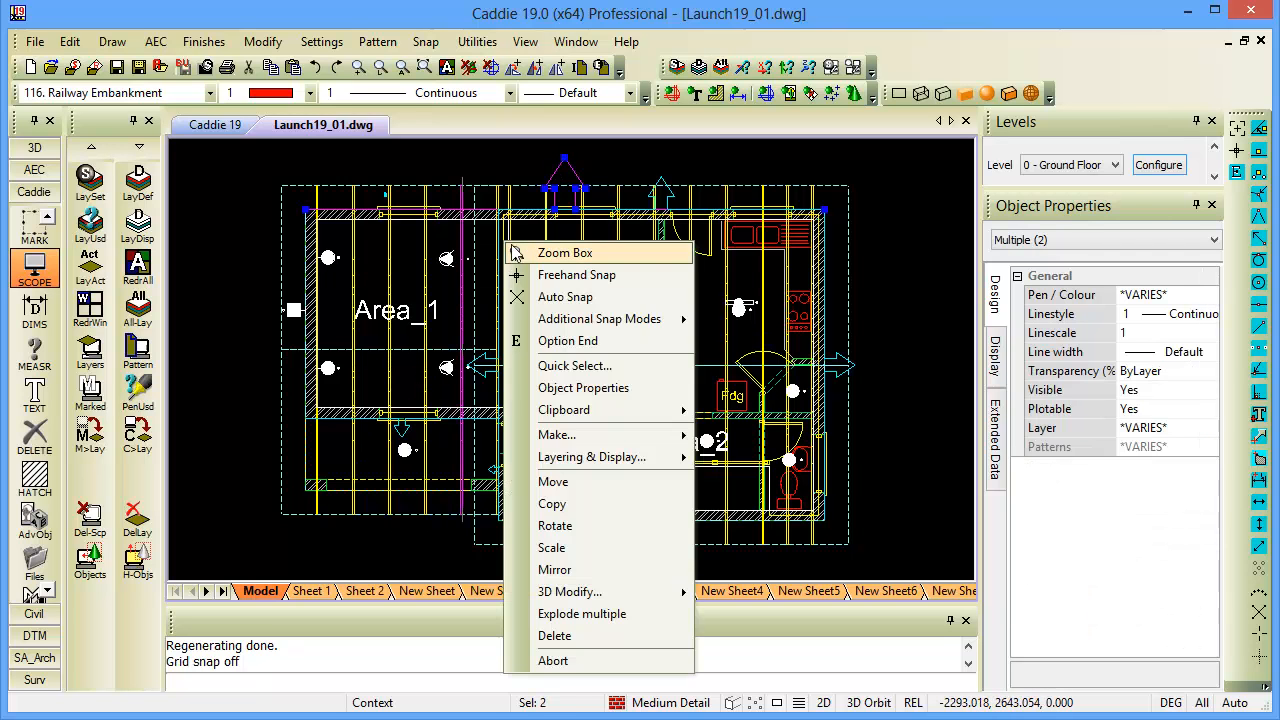
{"action": "mouse_move", "coordinate": [592, 458]}
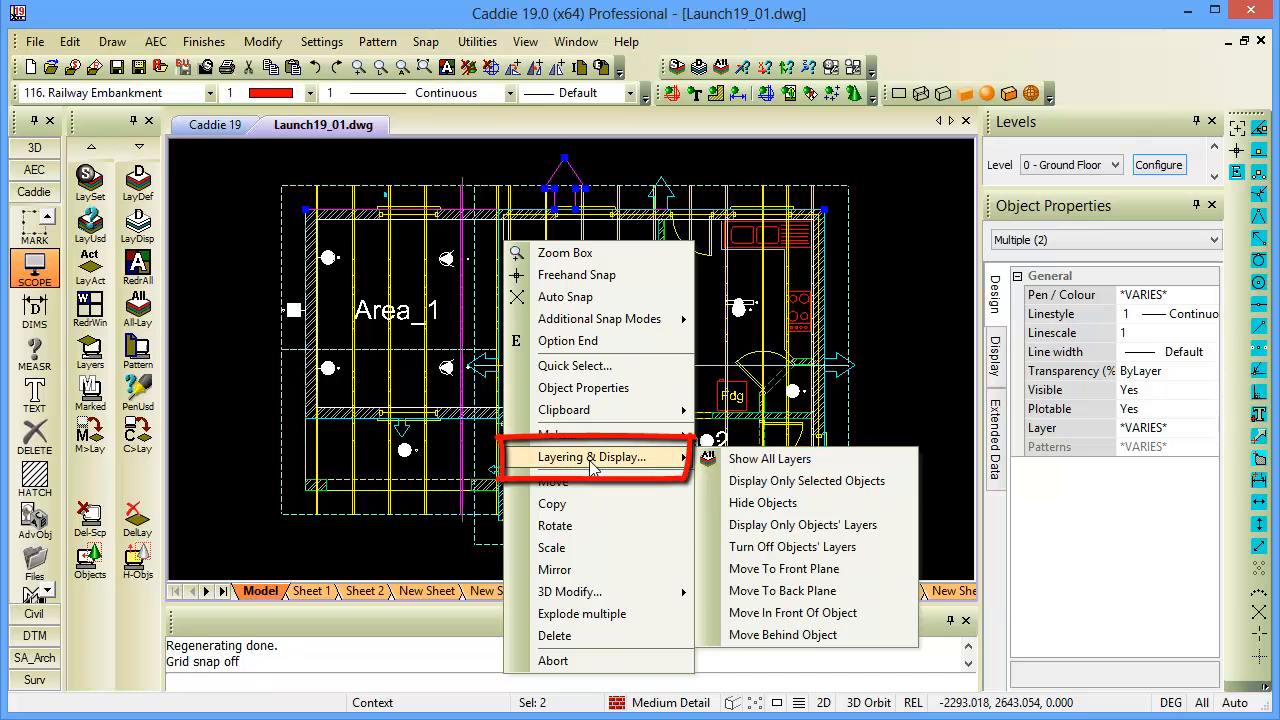
{"action": "left_click", "coordinate": [838, 530]}
{"action": "middle_click_drag", "start_coordinate": [683, 382], "coordinate": [680, 381]}
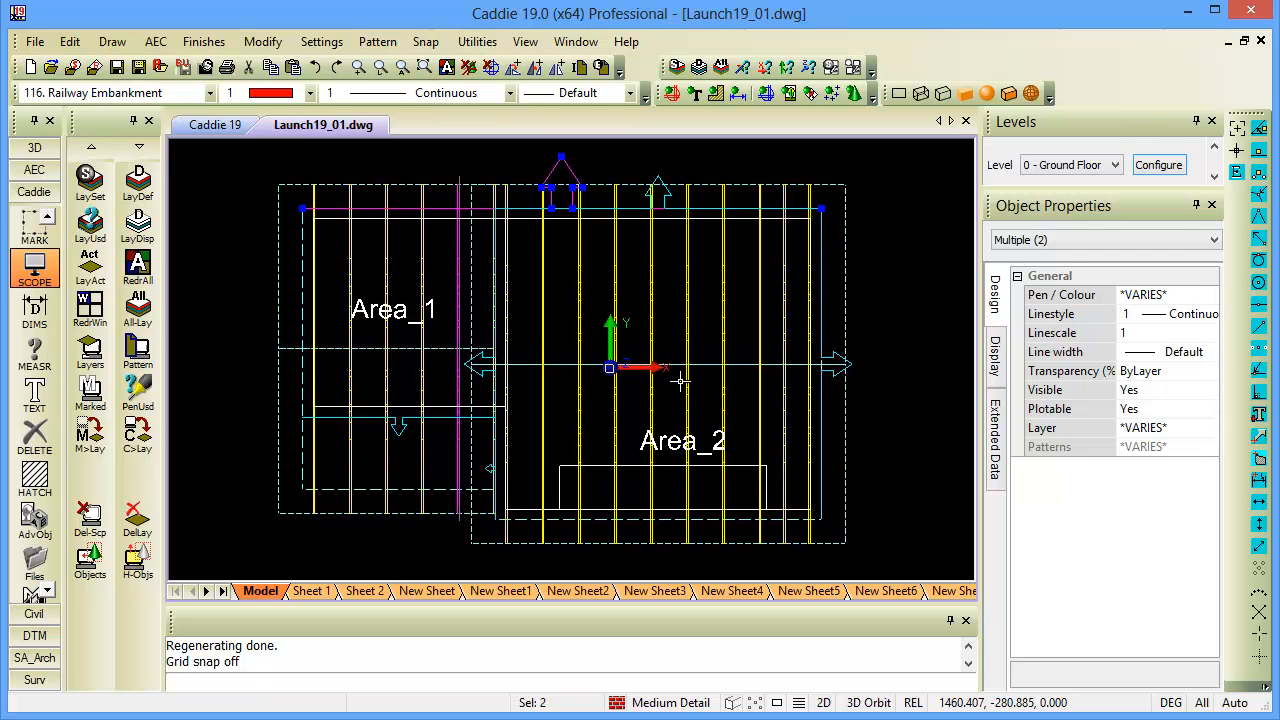
Review the active layer selection in Layer Display, accept it, and restore the display of every layer
{"action": "left_click", "coordinate": [139, 225]}
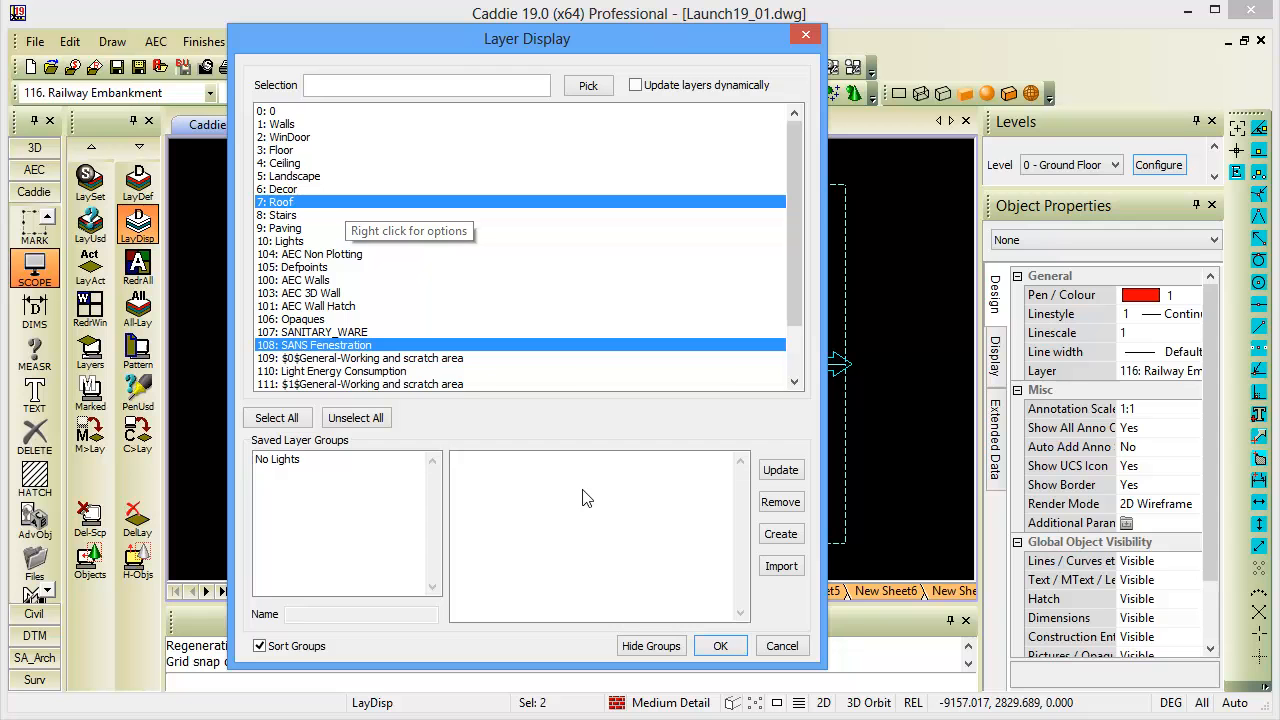
{"action": "left_click", "coordinate": [720, 645]}
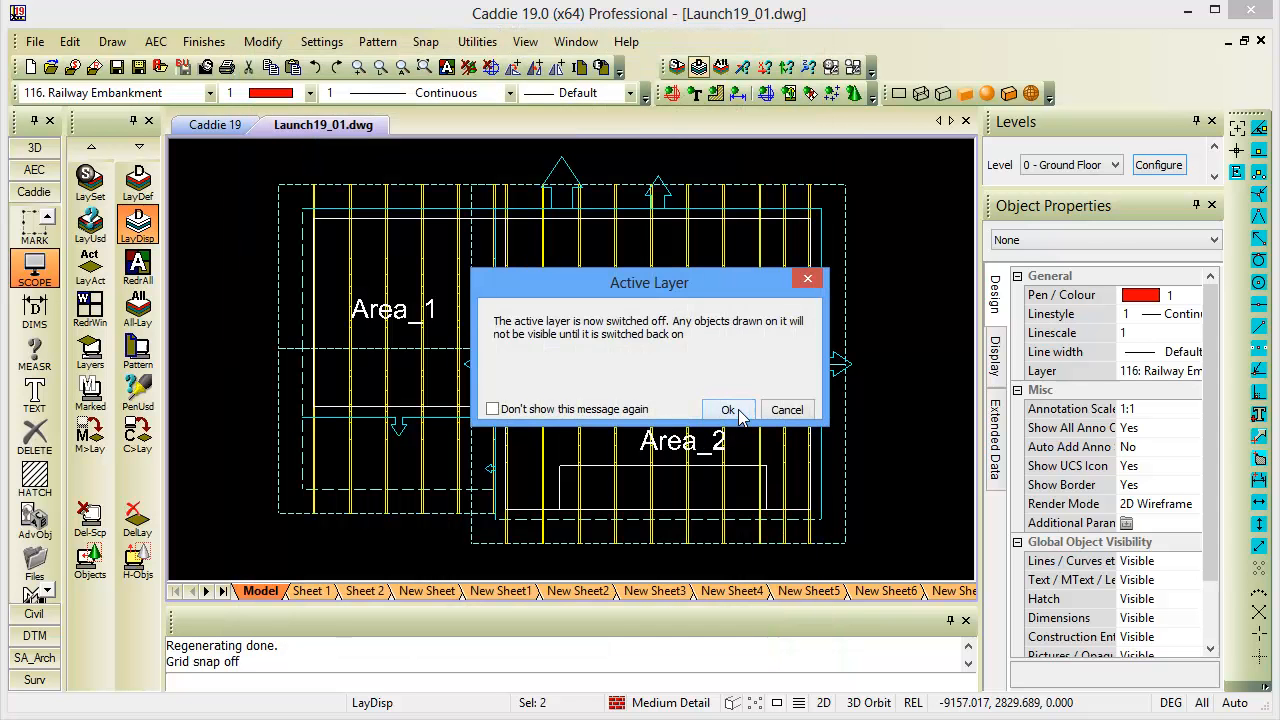
{"action": "left_click", "coordinate": [728, 410]}
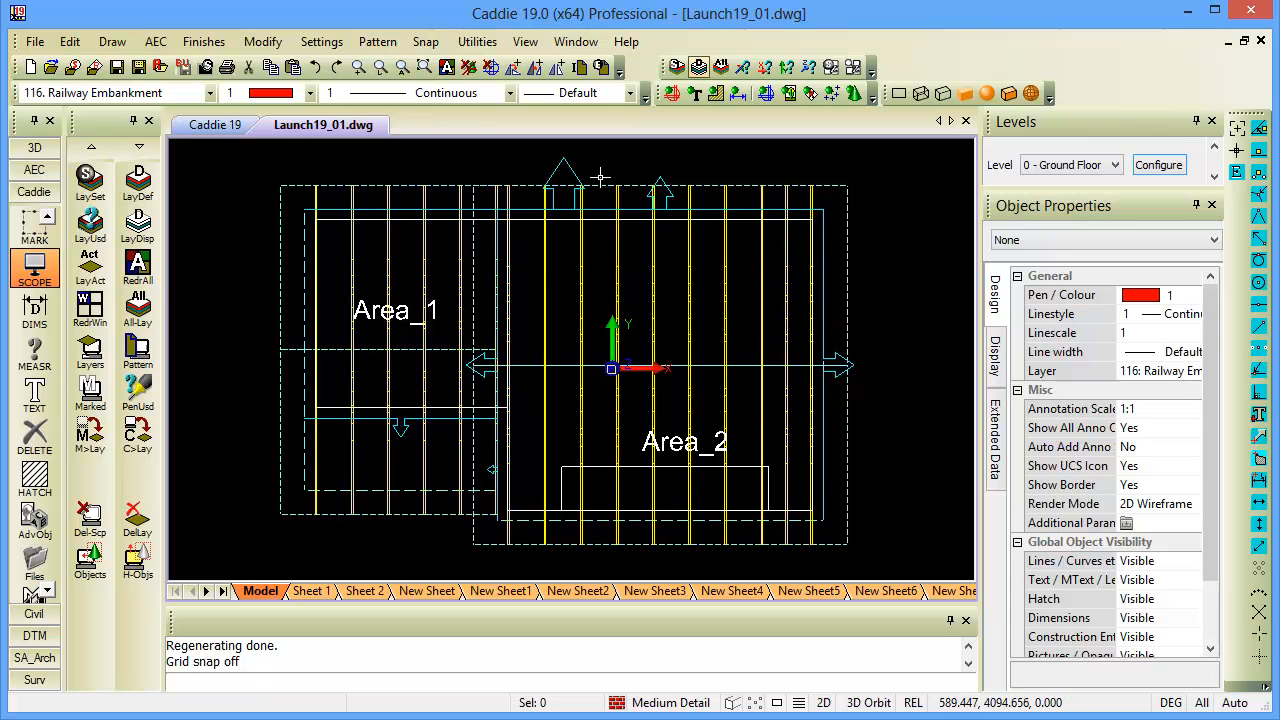
{"action": "left_click", "coordinate": [138, 302]}
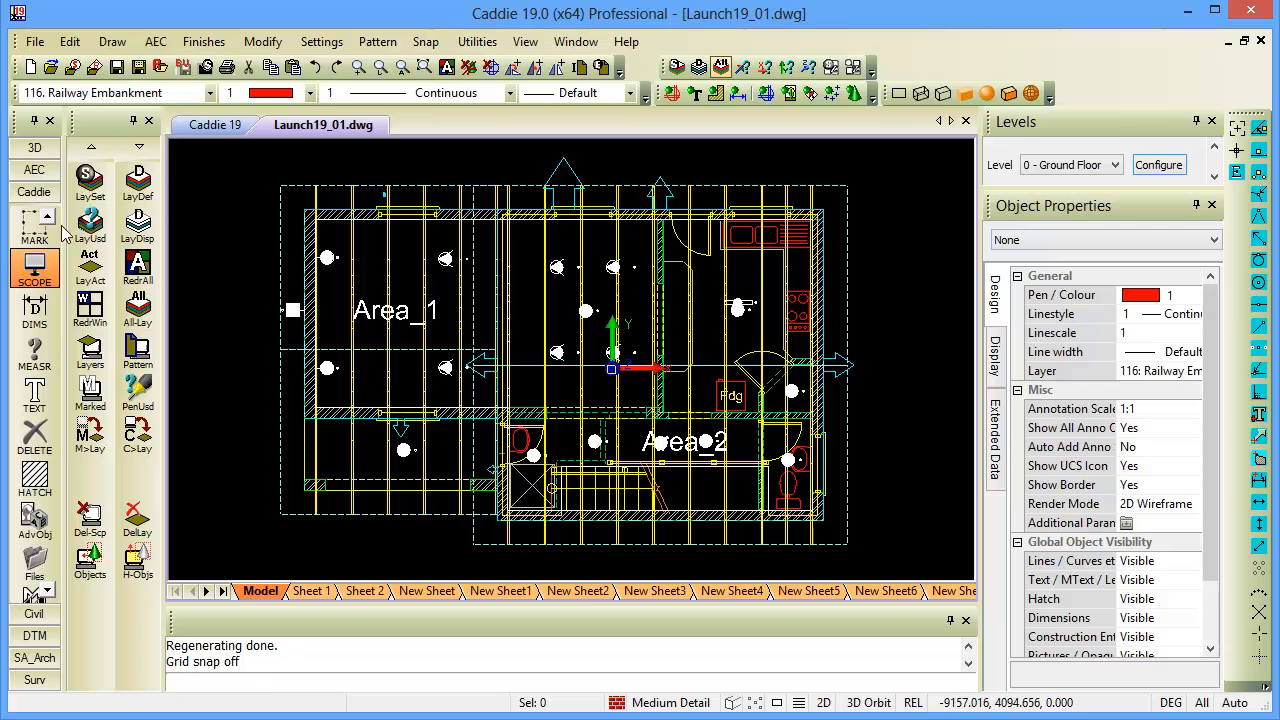
Create a new layer in Layer Setup, switch off its New VP option, and accept the setup
{"action": "left_click", "coordinate": [105, 178]}
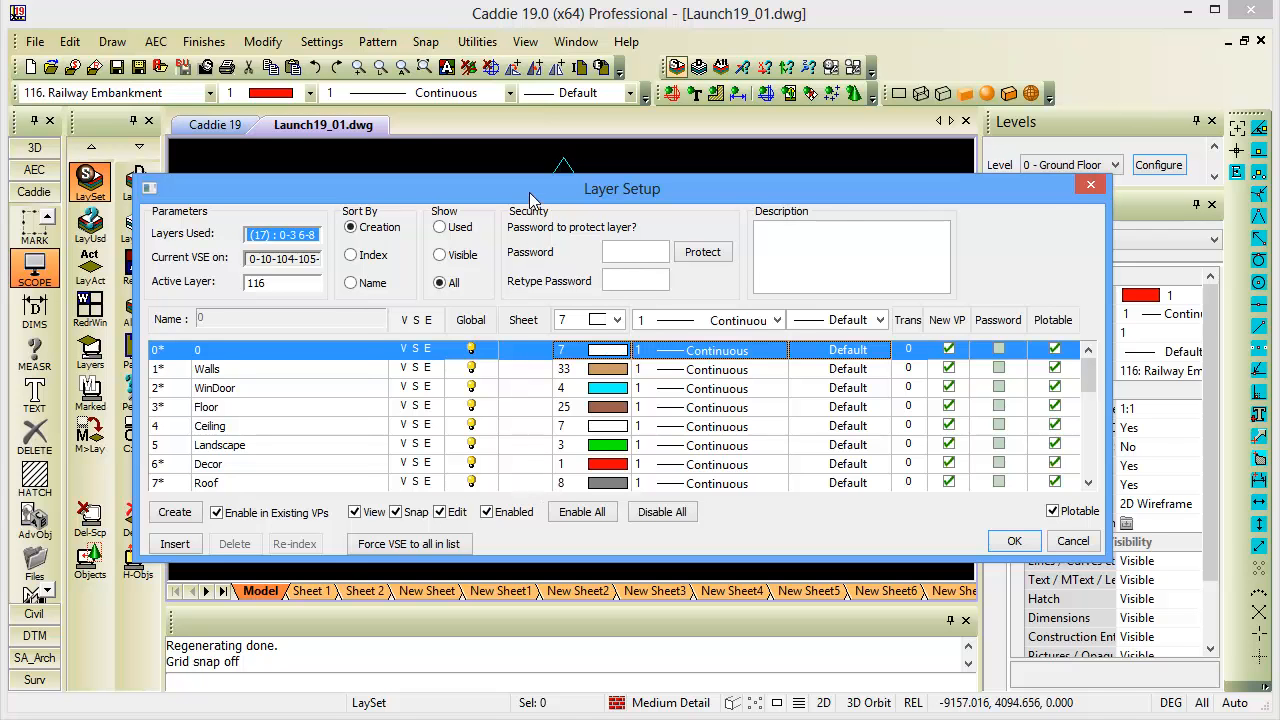
{"action": "left_click_drag", "start_coordinate": [529, 192], "coordinate": [510, 219]}
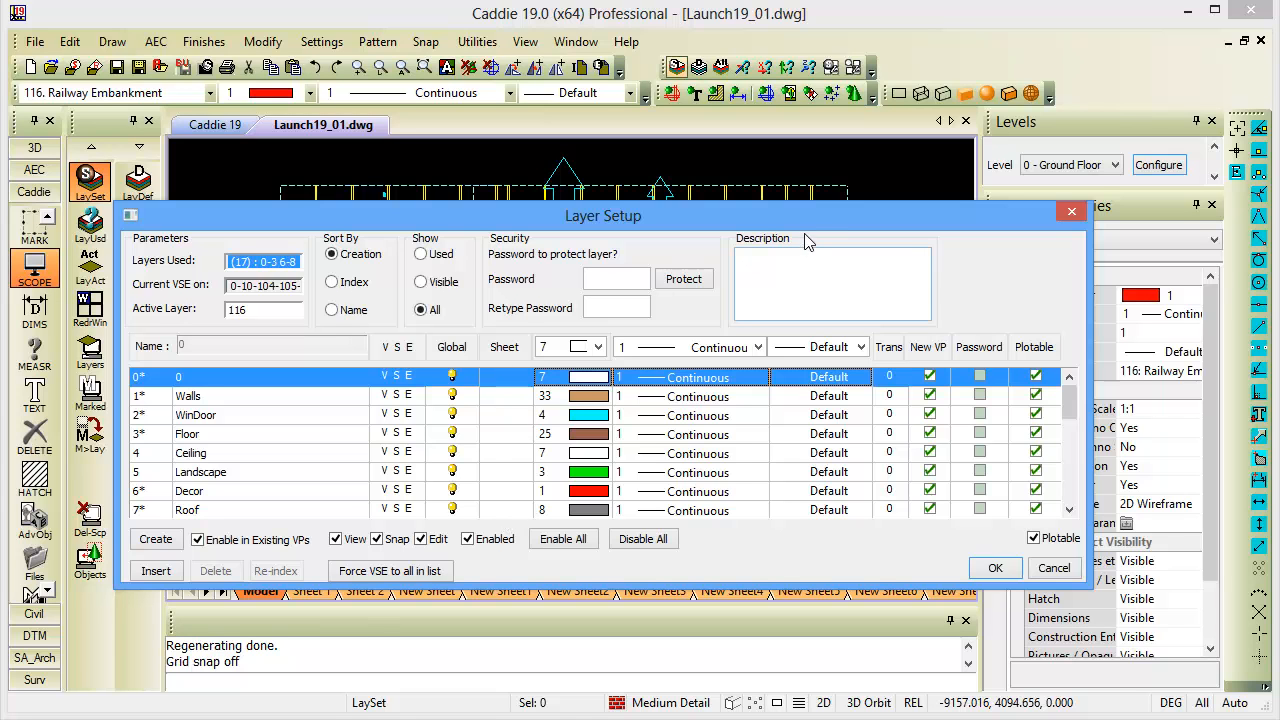
{"action": "left_click_drag", "start_coordinate": [806, 222], "coordinate": [818, 193]}
{"action": "left_click_drag", "start_coordinate": [1086, 393], "coordinate": [1086, 460]}
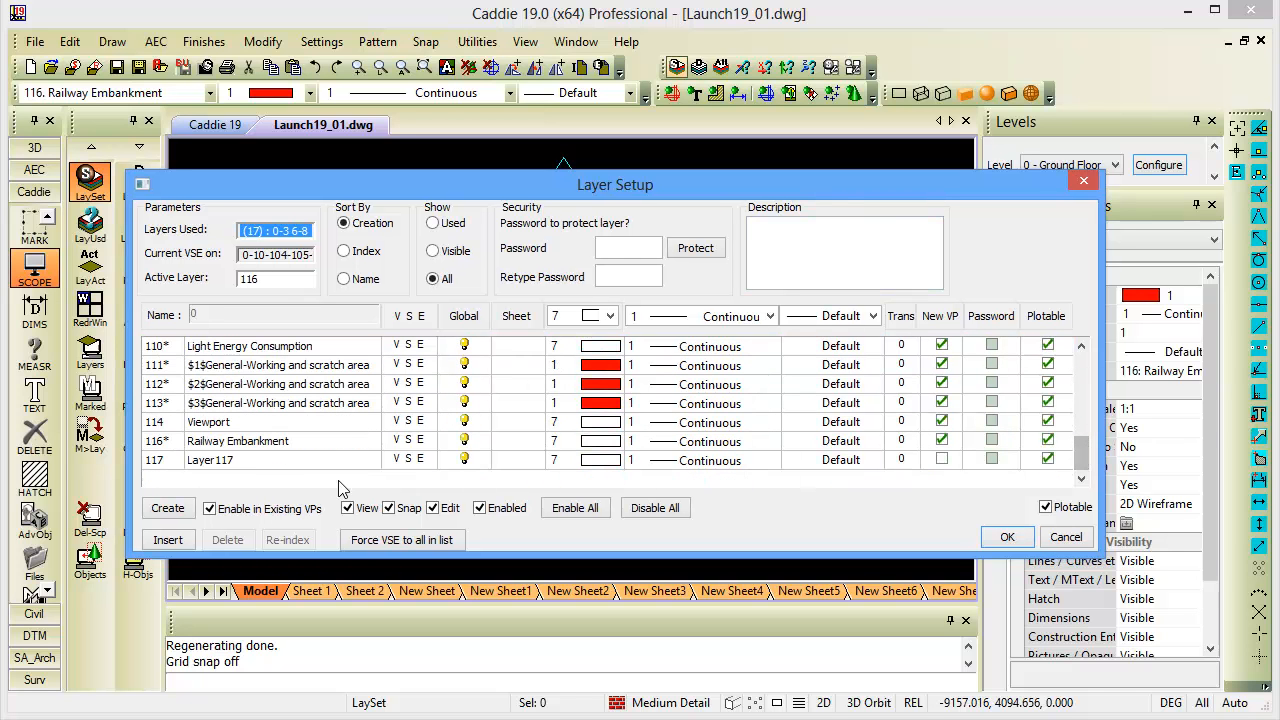
{"action": "left_click", "coordinate": [170, 510]}
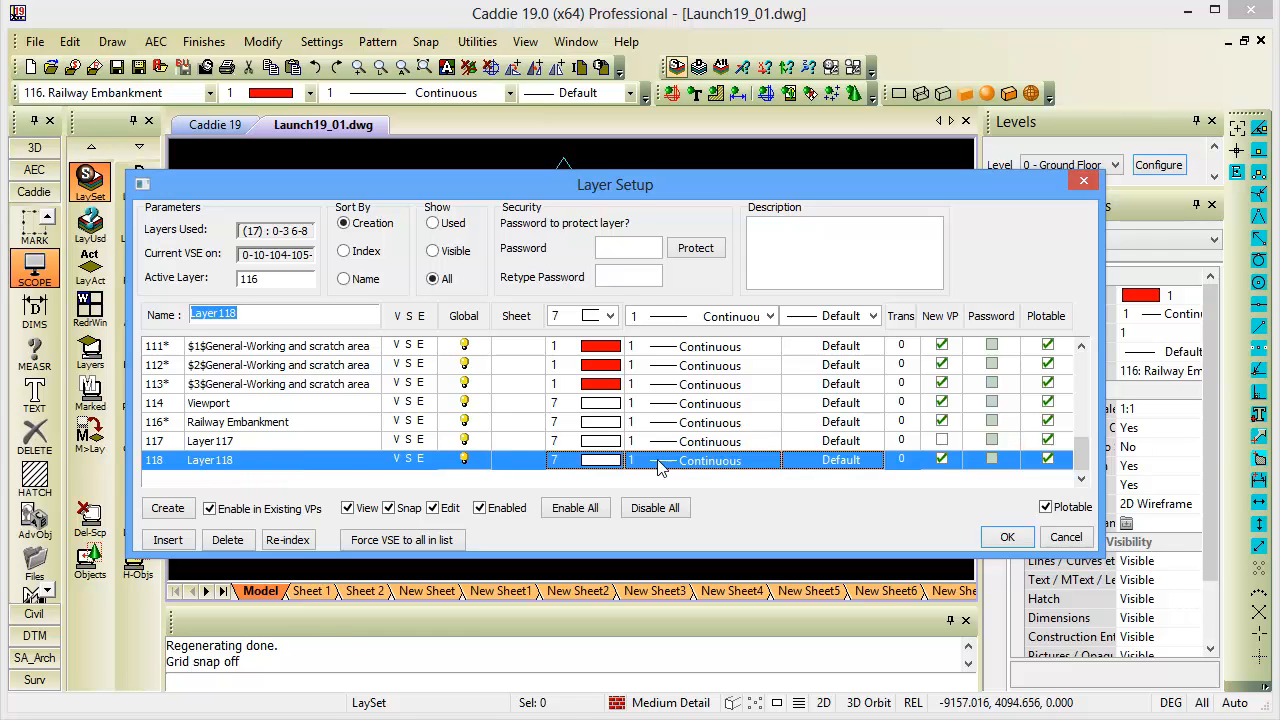
{"action": "left_click", "coordinate": [941, 459]}
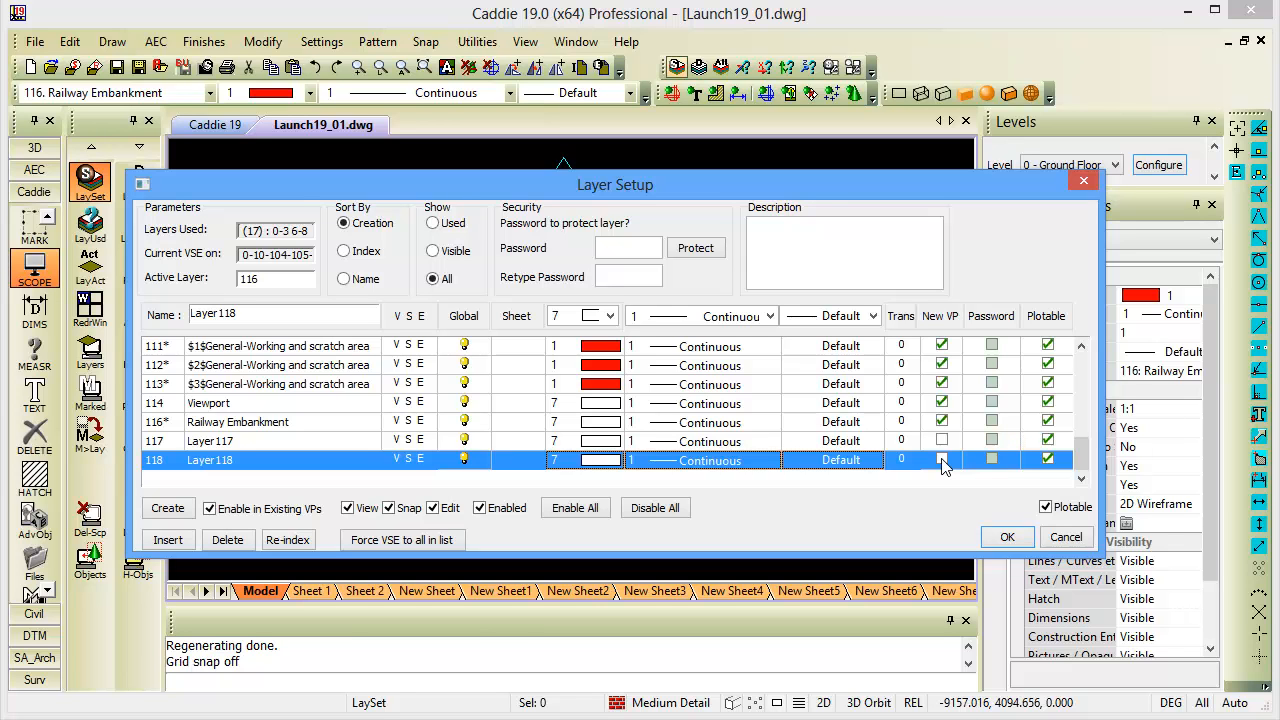
{"action": "left_click", "coordinate": [1007, 537]}
On Sheet 1, open Layer Setup and compare the Global, Sheet and New VP states of Layer117 and Layer118
{"action": "left_click", "coordinate": [310, 591]}
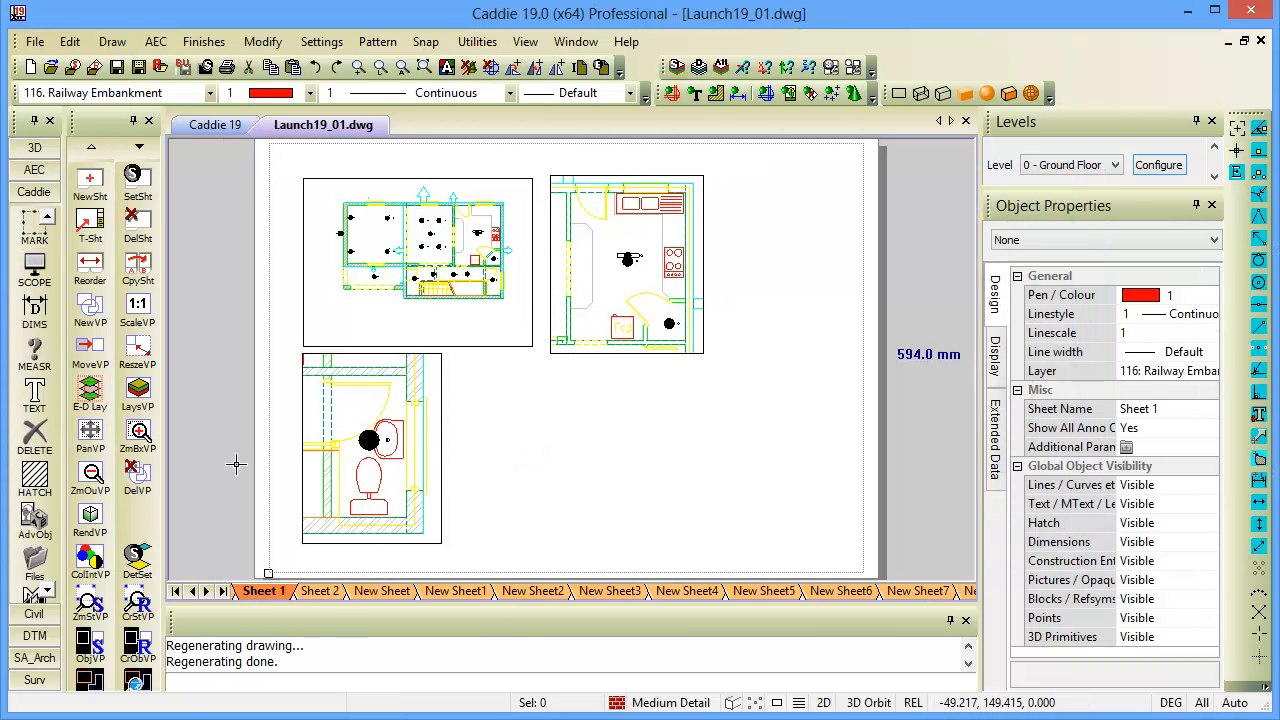
{"action": "left_click", "coordinate": [34, 268]}
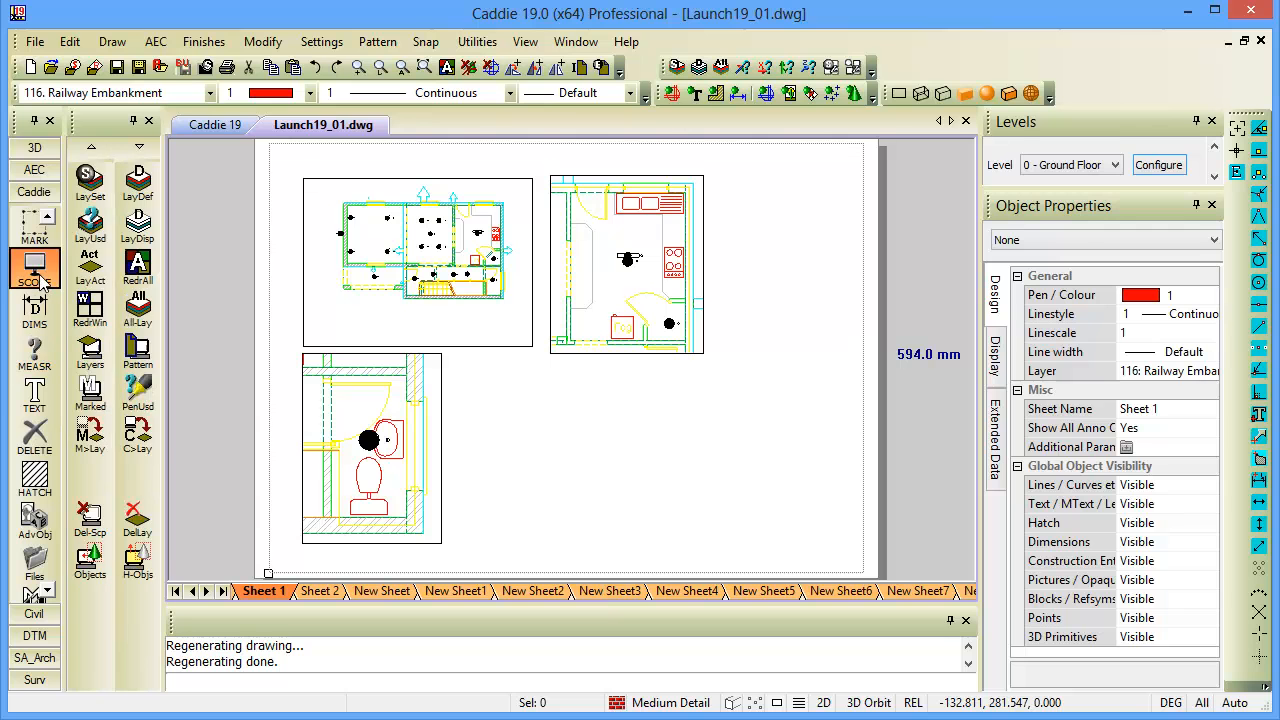
{"action": "left_click", "coordinate": [100, 176]}
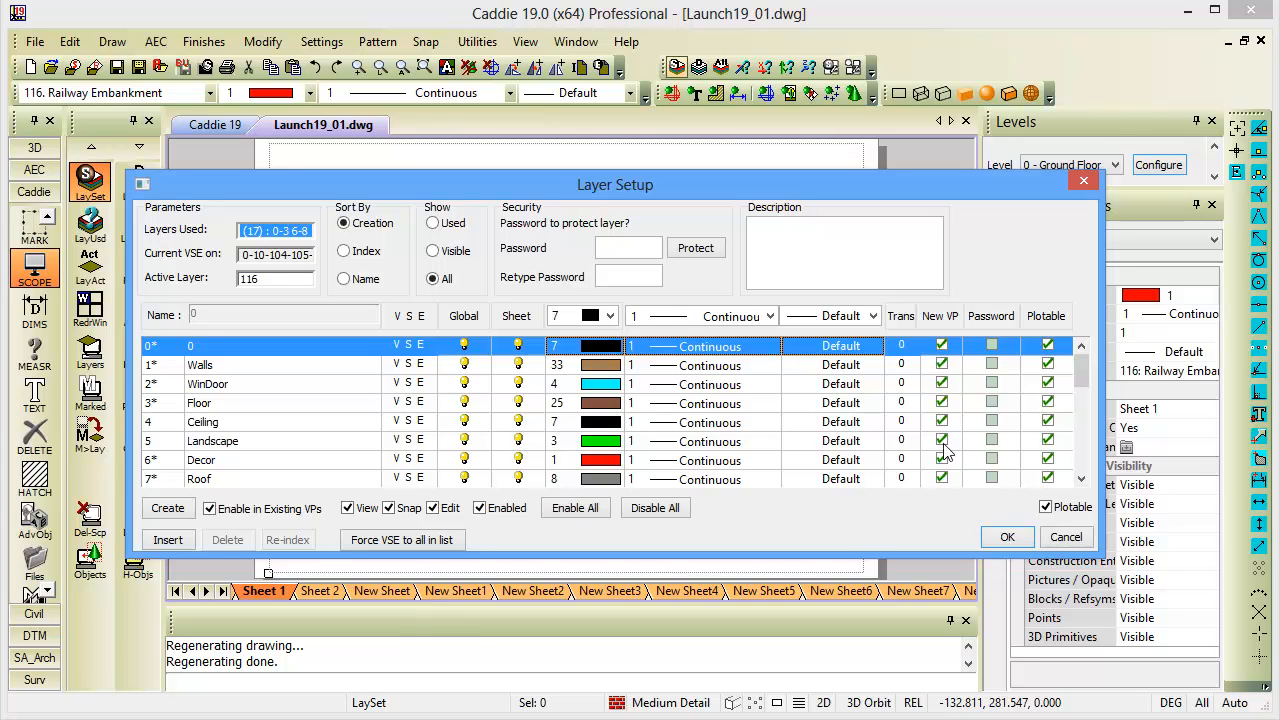
{"action": "left_click_drag", "start_coordinate": [1082, 365], "coordinate": [1038, 468]}
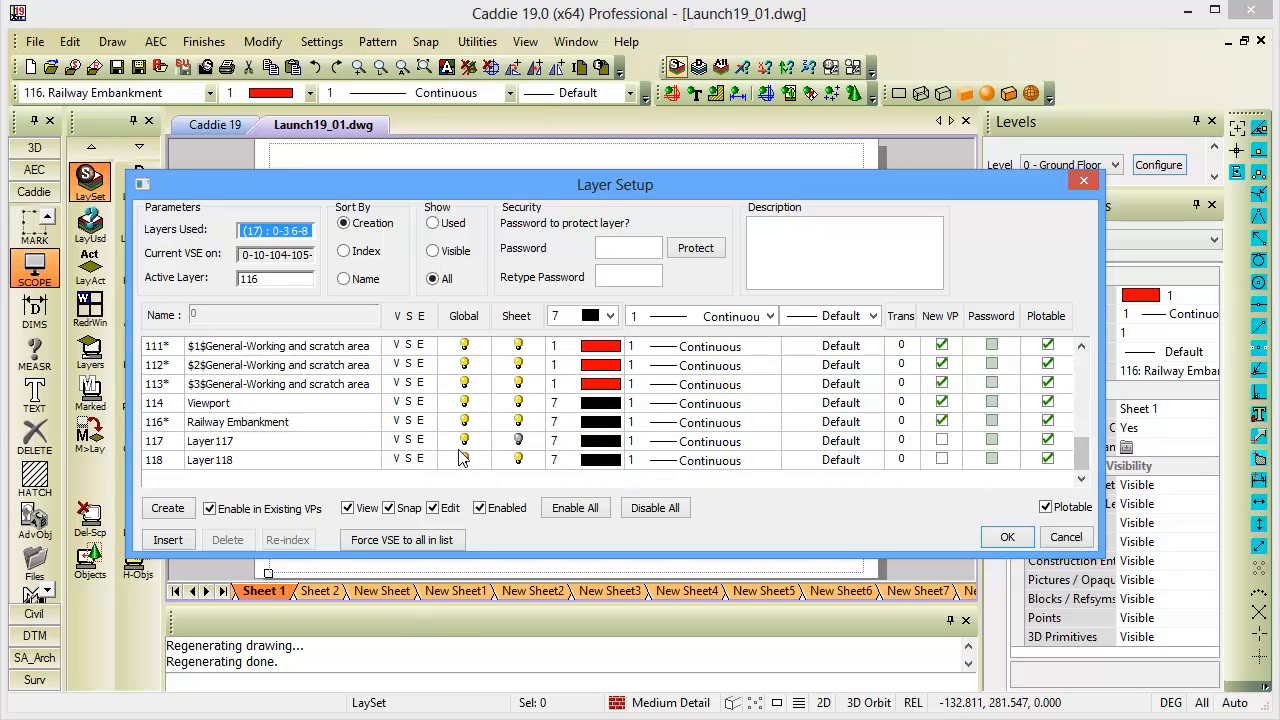
{"action": "left_click", "coordinate": [240, 461]}
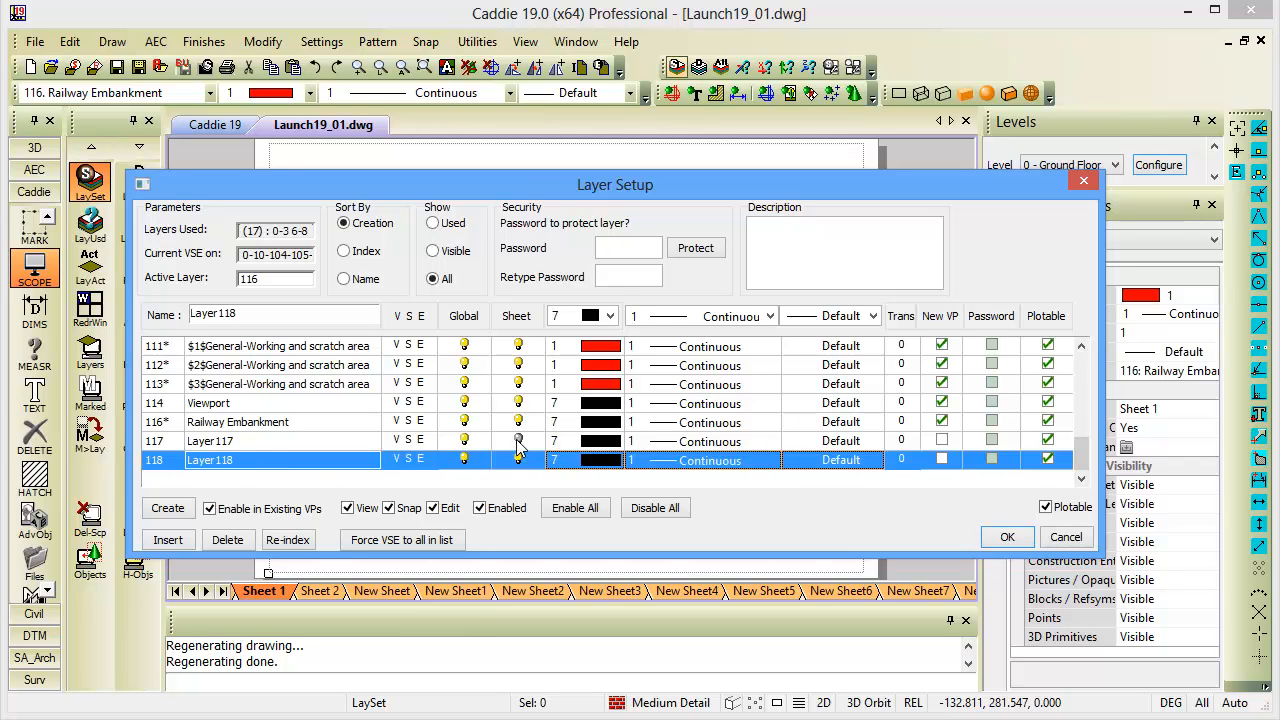
{"action": "left_click", "coordinate": [518, 441]}
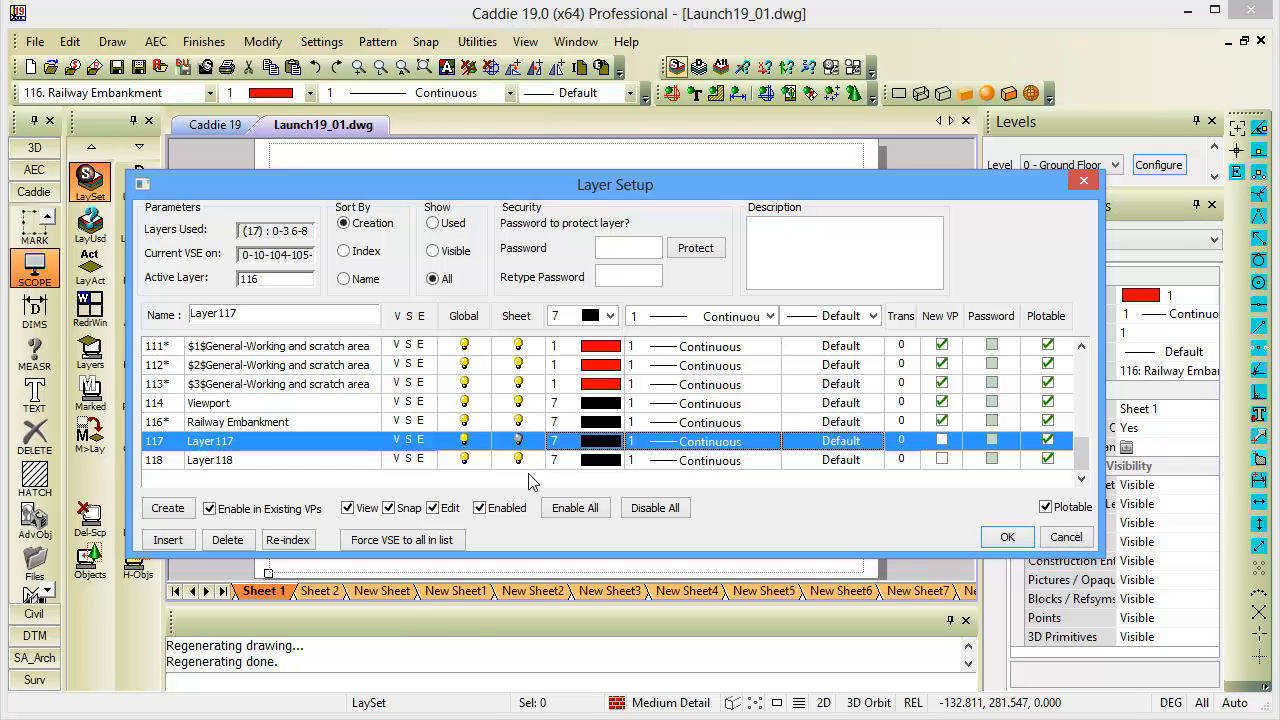
{"action": "left_click", "coordinate": [1008, 538]}
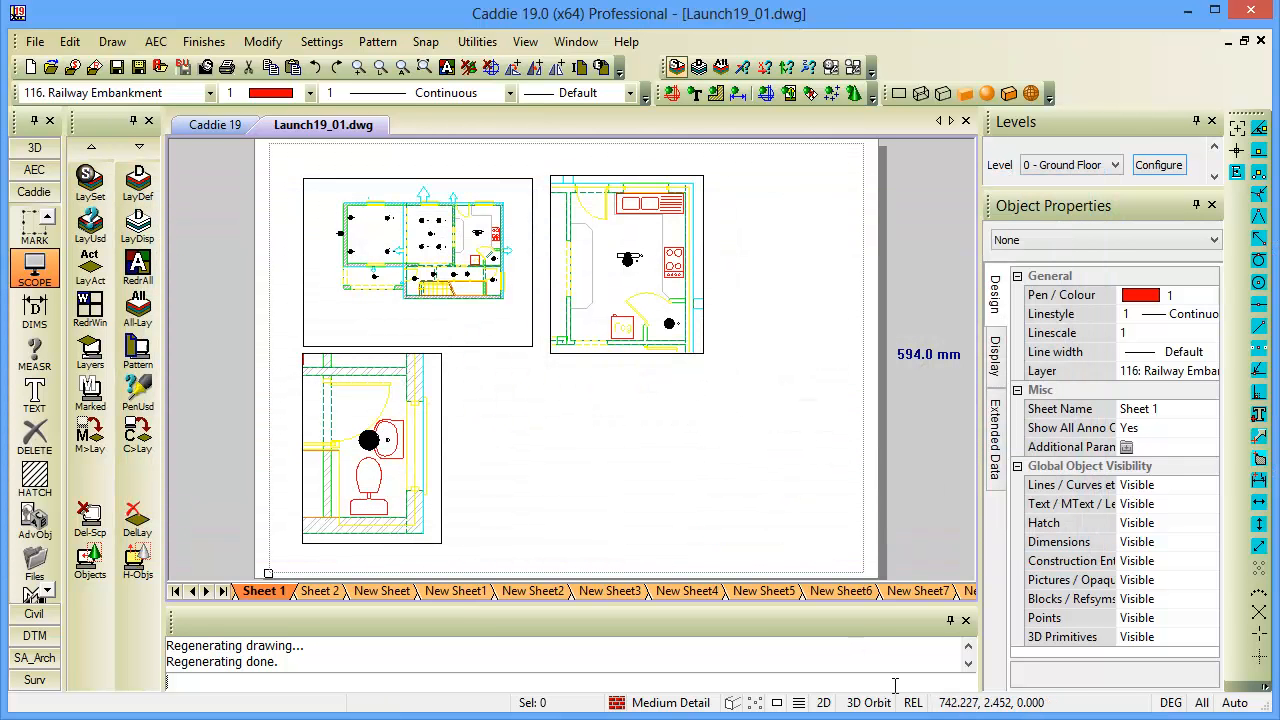